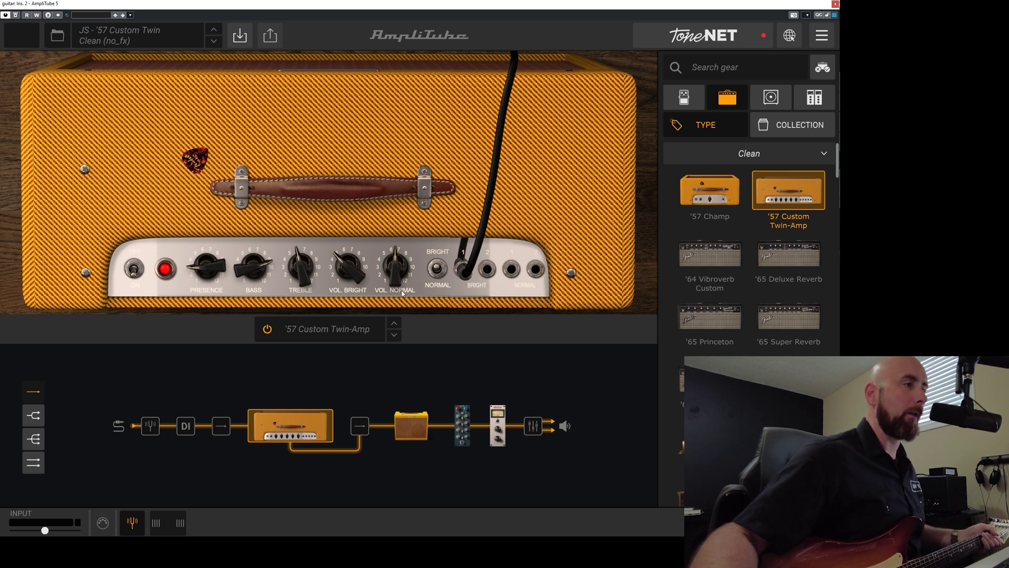
Show the 2x12 '57 Custom Twin-Amp cabinet and the speaker choices for it.
click(412, 427)
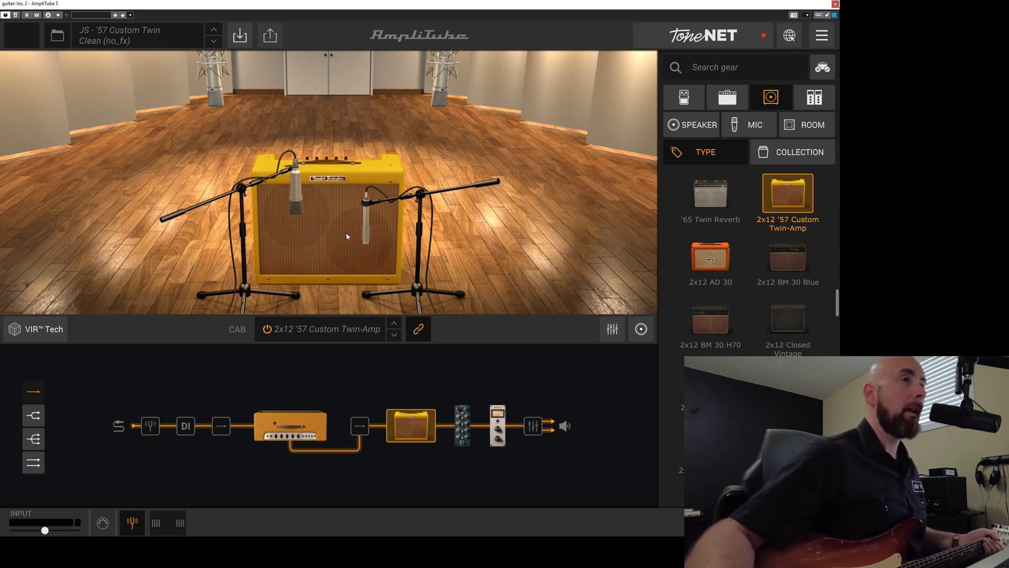
click(681, 129)
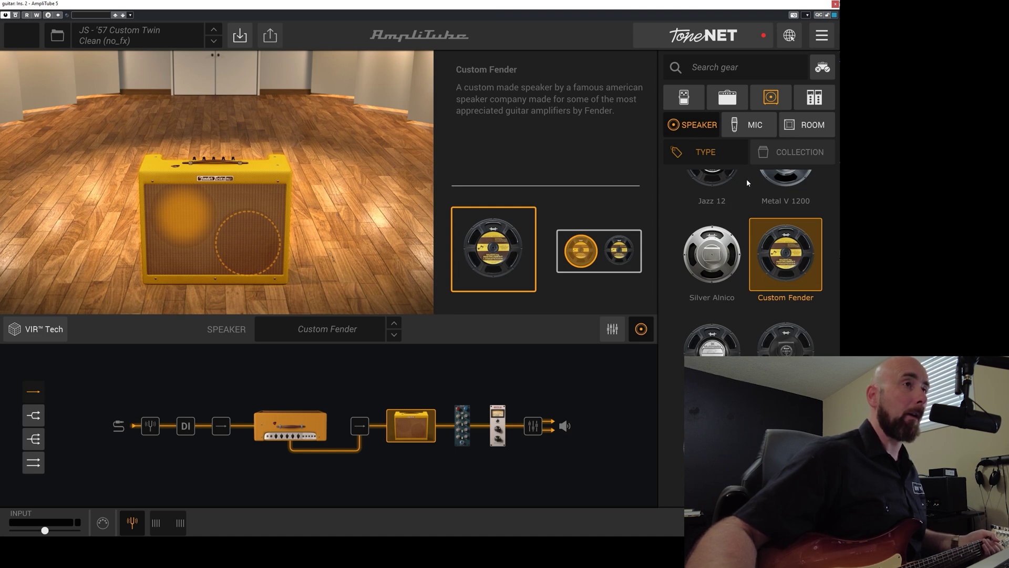
Review the EQ-81 band settings in Rack A, and switch off the rack's power.
click(499, 423)
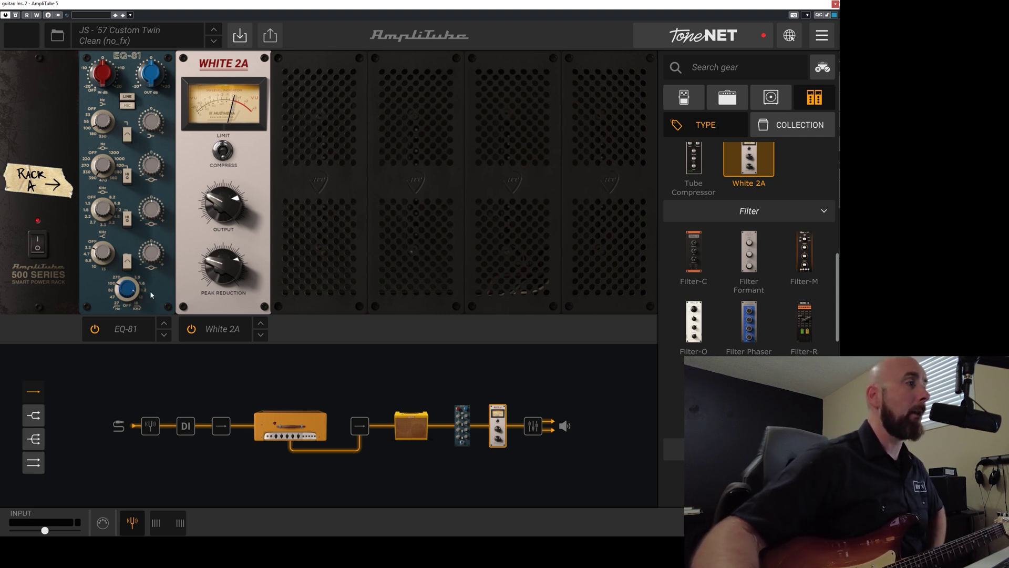
click(108, 122)
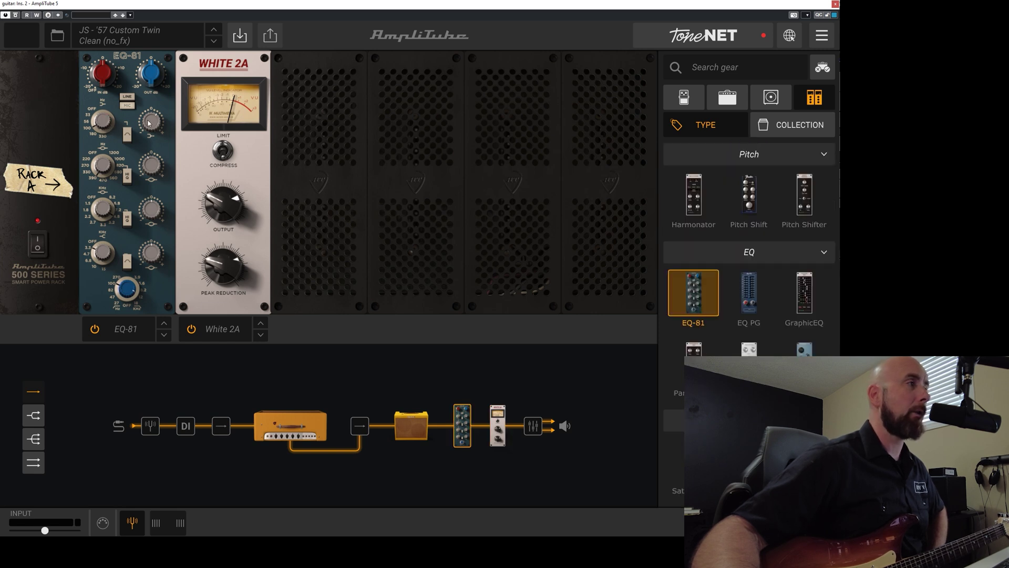
drag(149, 123, 151, 88)
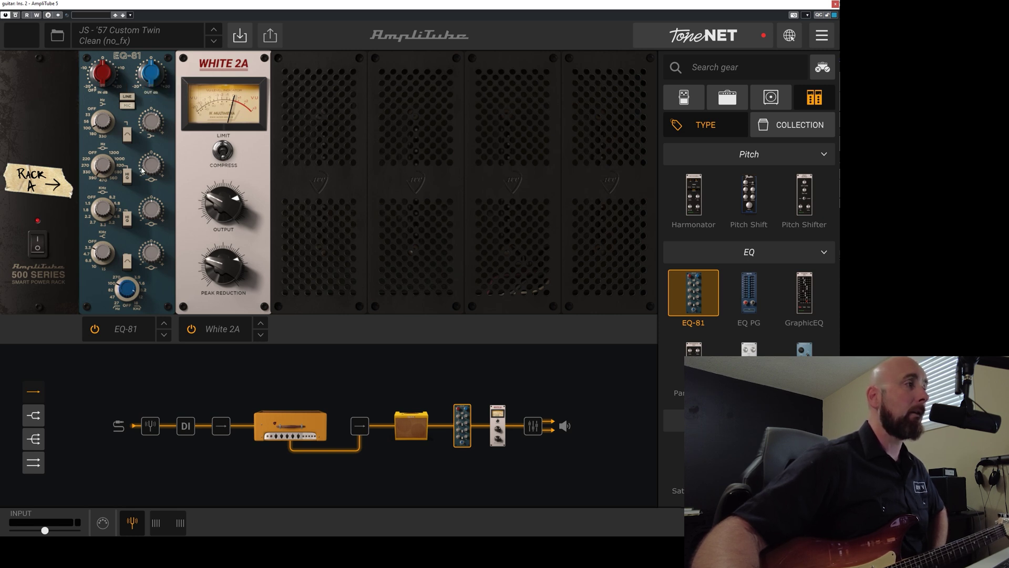
mouse_move(157, 170)
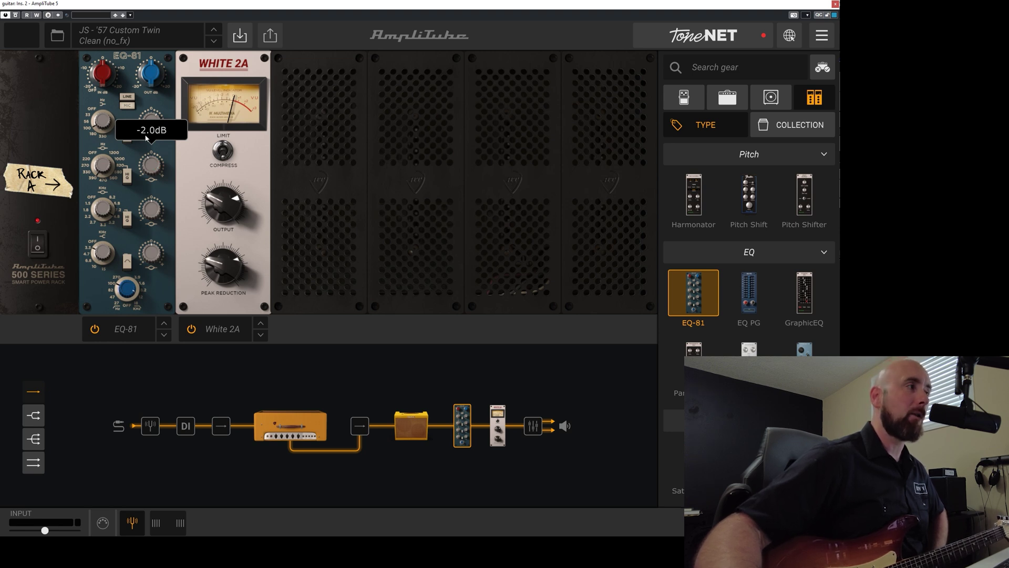
click(153, 216)
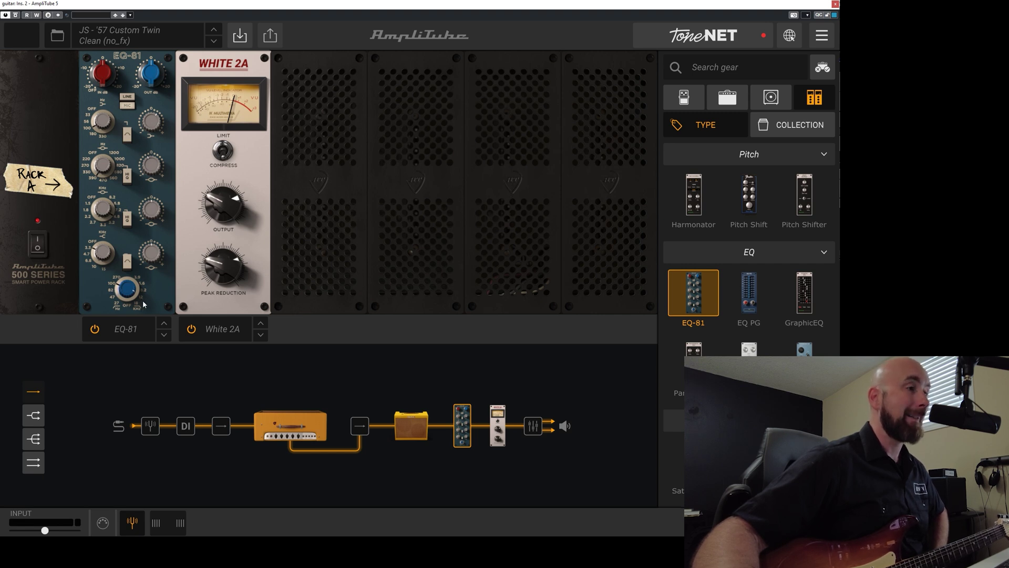
click(41, 245)
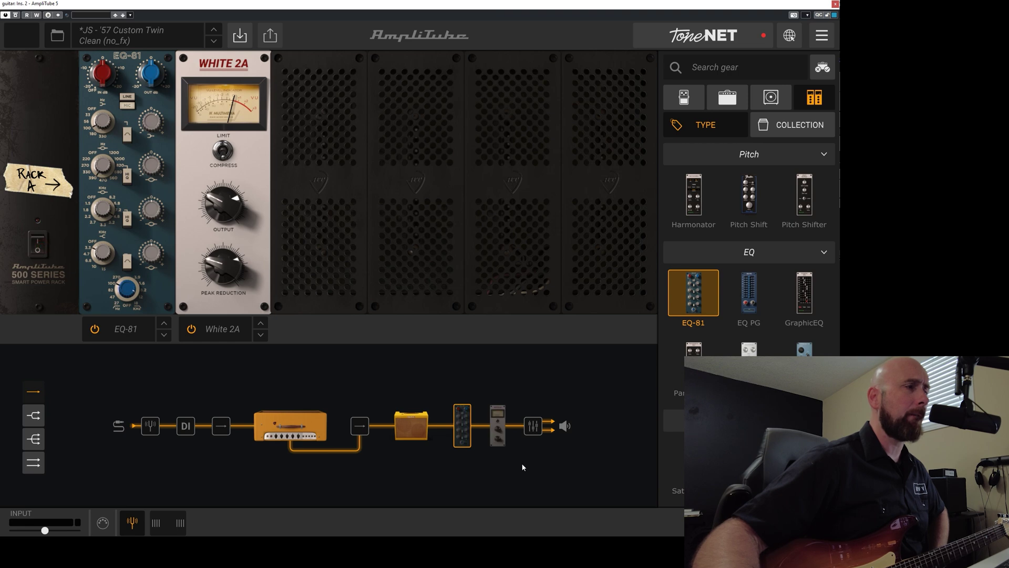
Check the Presence, Bass, Treble and Vol Bright settings on the '57 Custom Twin-Amp head.
click(299, 424)
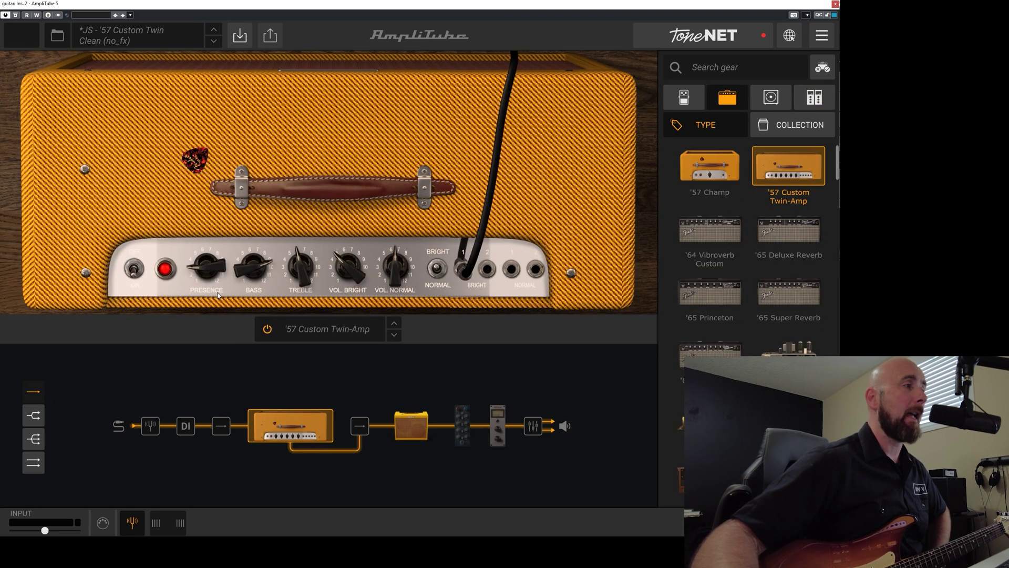
mouse_move(207, 272)
mouse_move(248, 276)
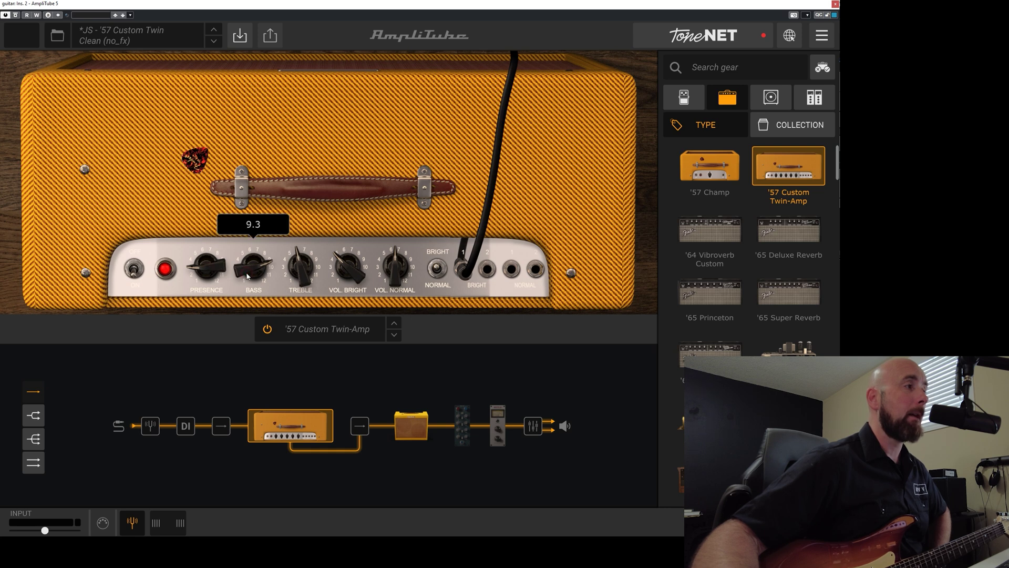
mouse_move(300, 275)
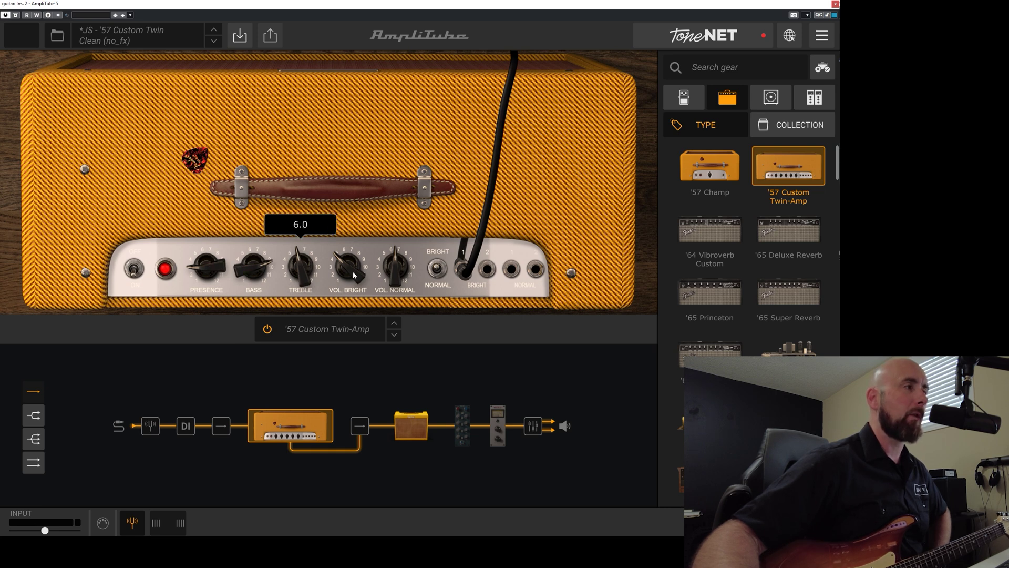
mouse_move(353, 274)
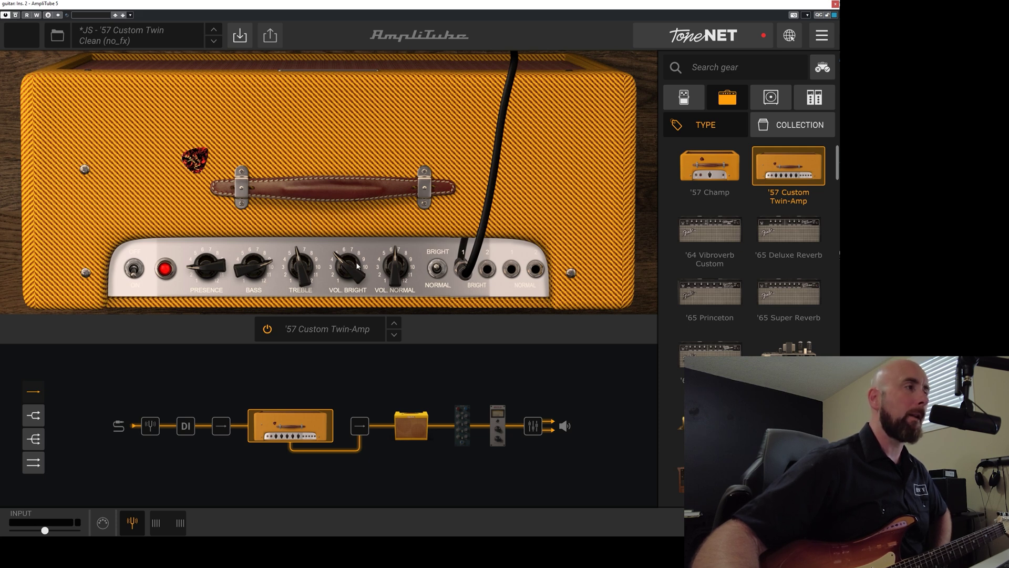
Try the amp's Bright/Normal channel switch and return the input to the Bright channel.
click(443, 275)
click(444, 271)
click(443, 268)
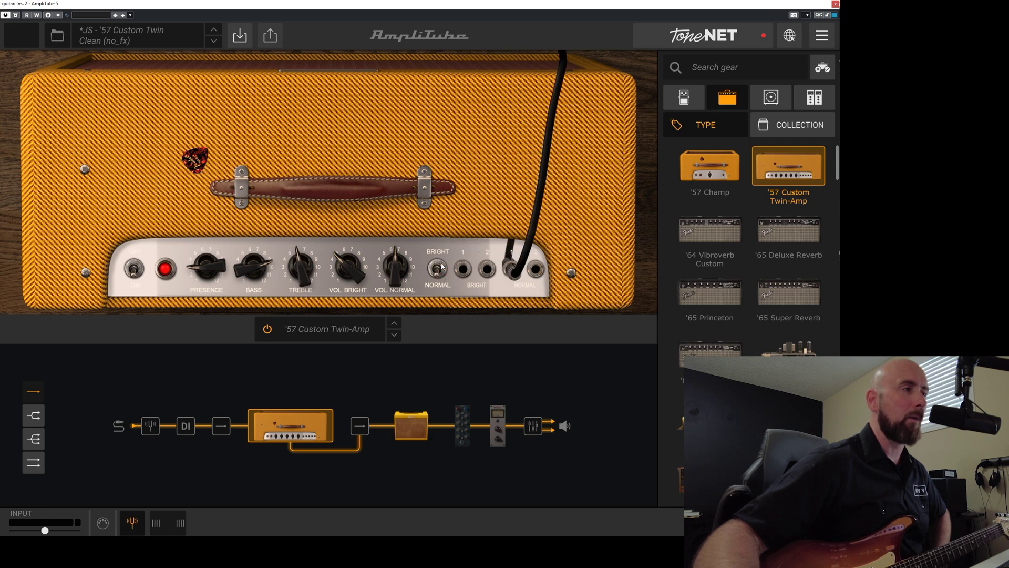
click(460, 264)
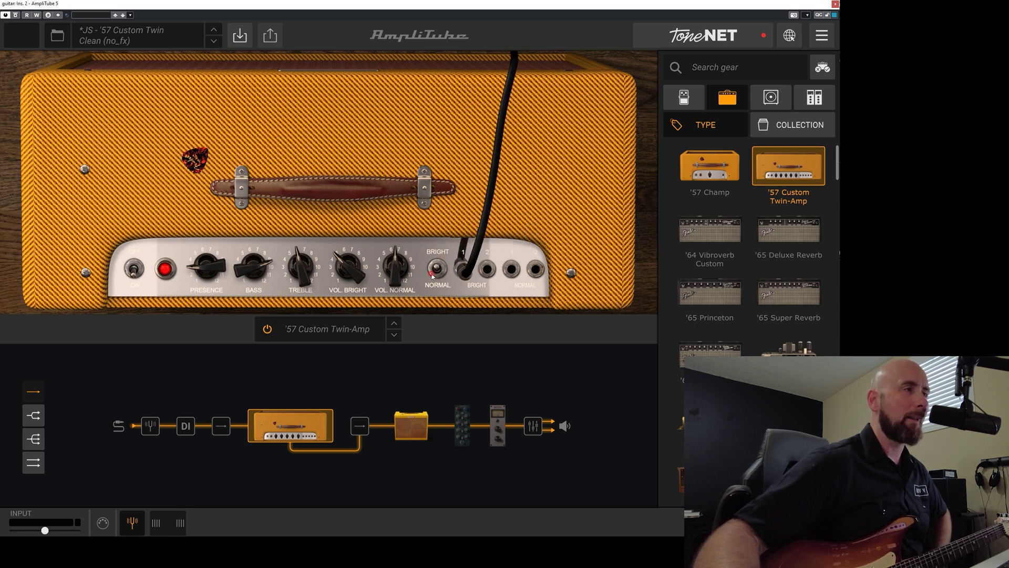
click(432, 274)
click(433, 273)
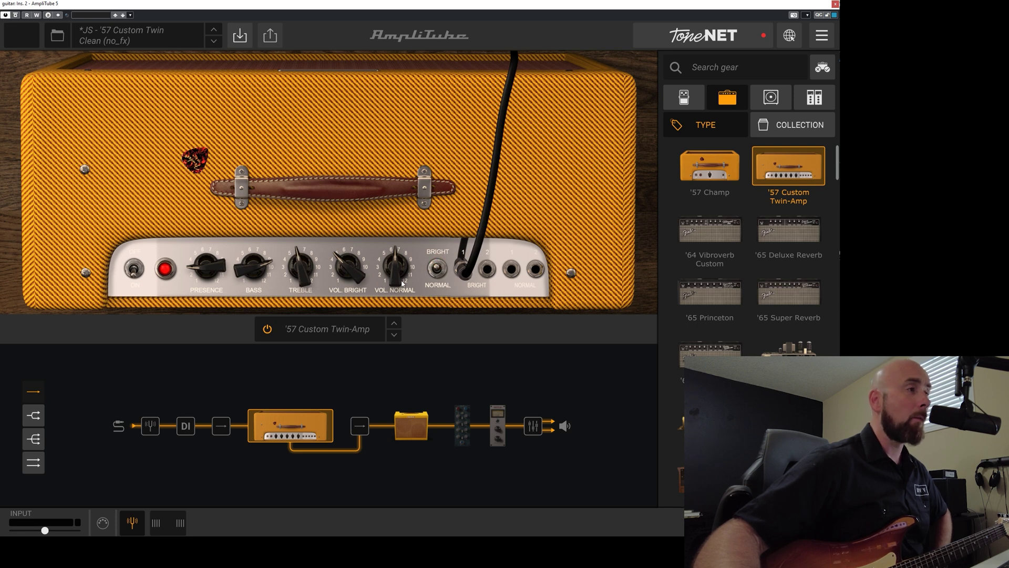
Turn the amp's Vol Normal knob down to about the same position as the Vol Bright knob.
mouse_move(401, 271)
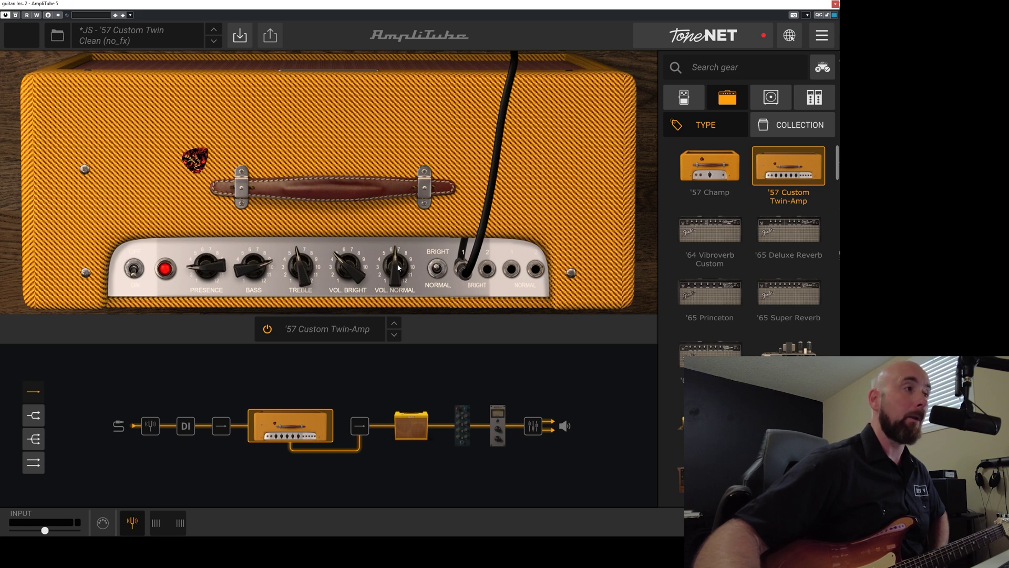
drag(399, 270, 394, 297)
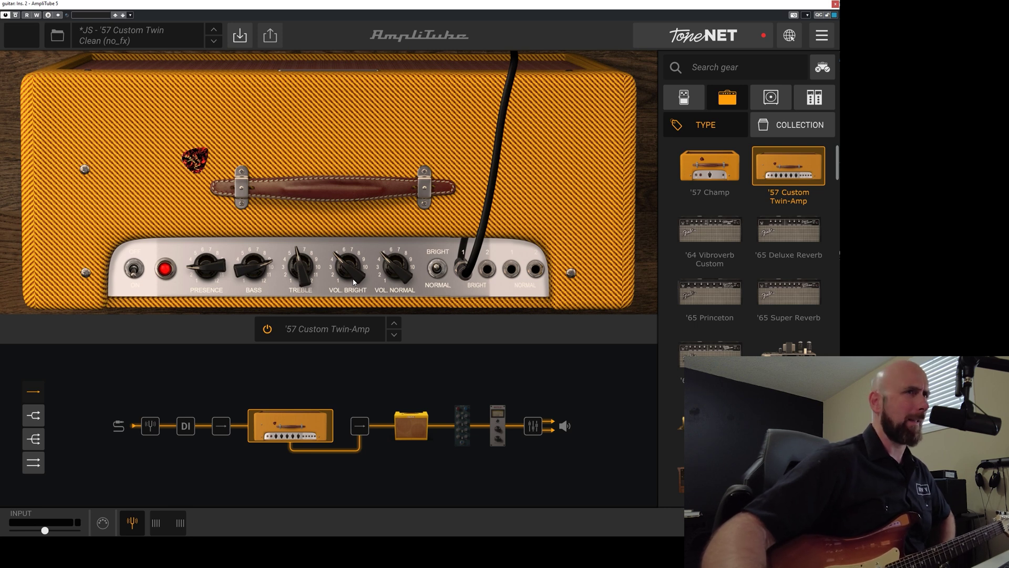
Examine the cabinet's mixer and the models used for mic 1, mic 2 and the room mics.
click(421, 428)
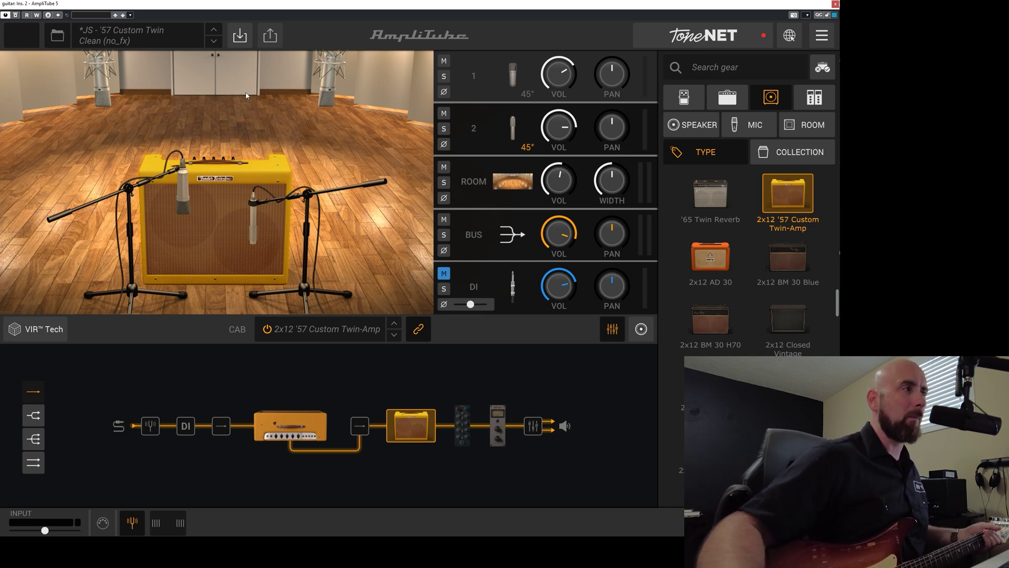
click(284, 423)
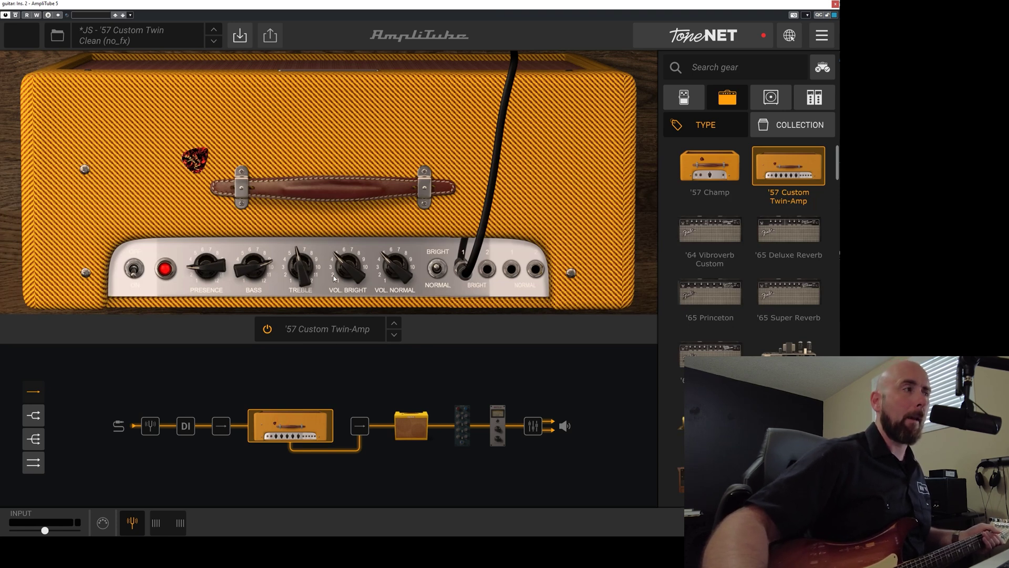
click(404, 421)
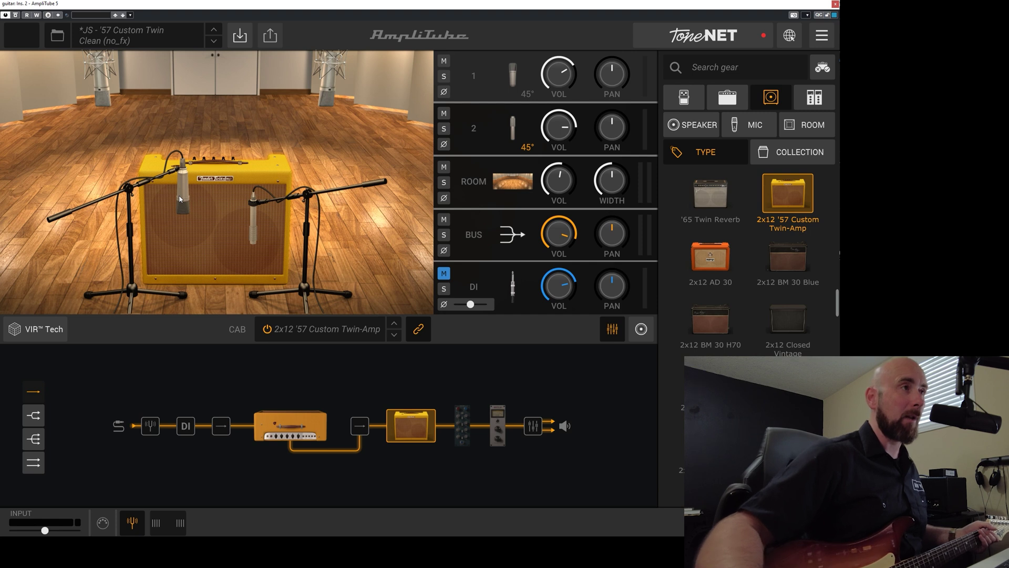
click(251, 235)
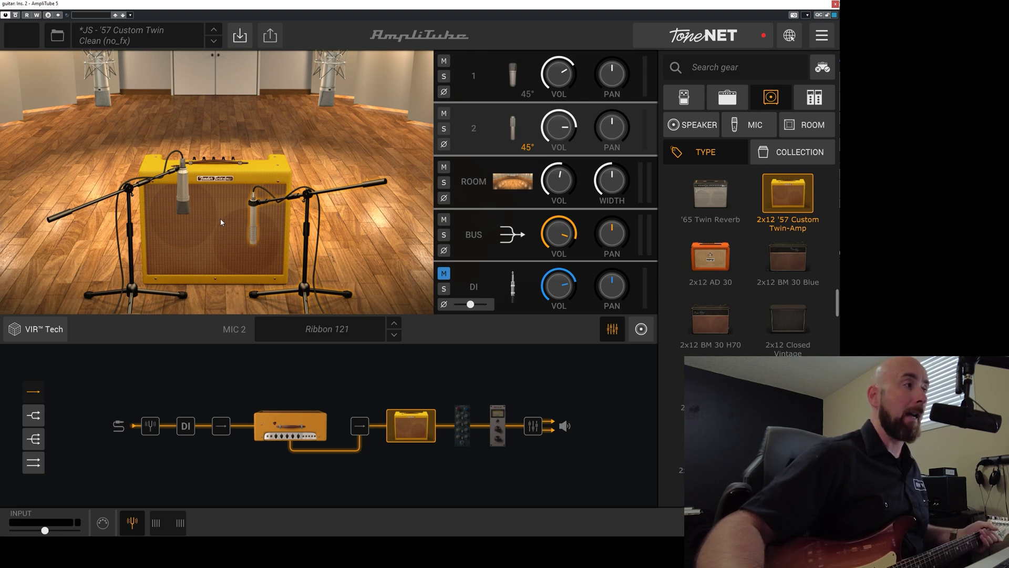
click(189, 213)
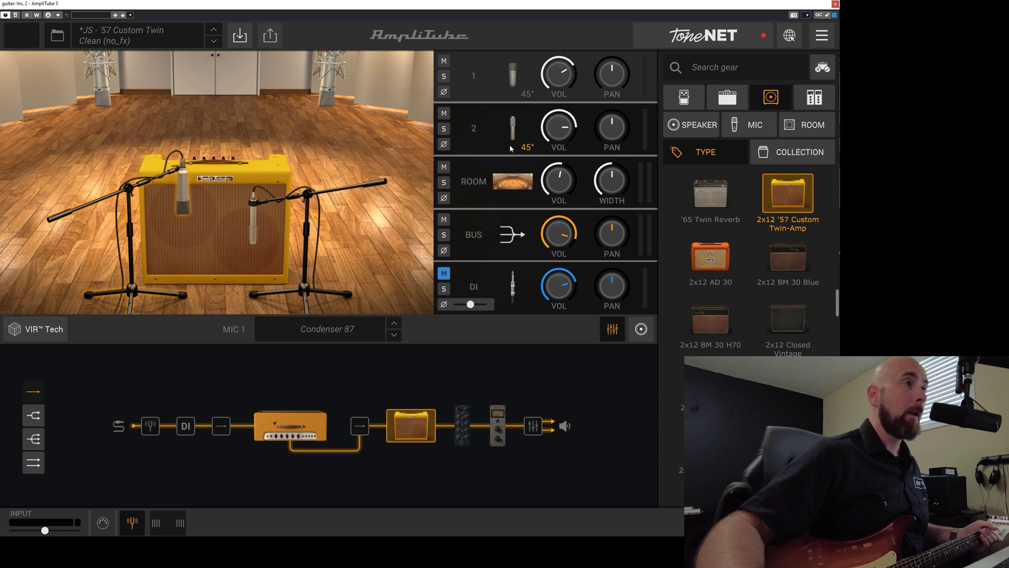
click(258, 232)
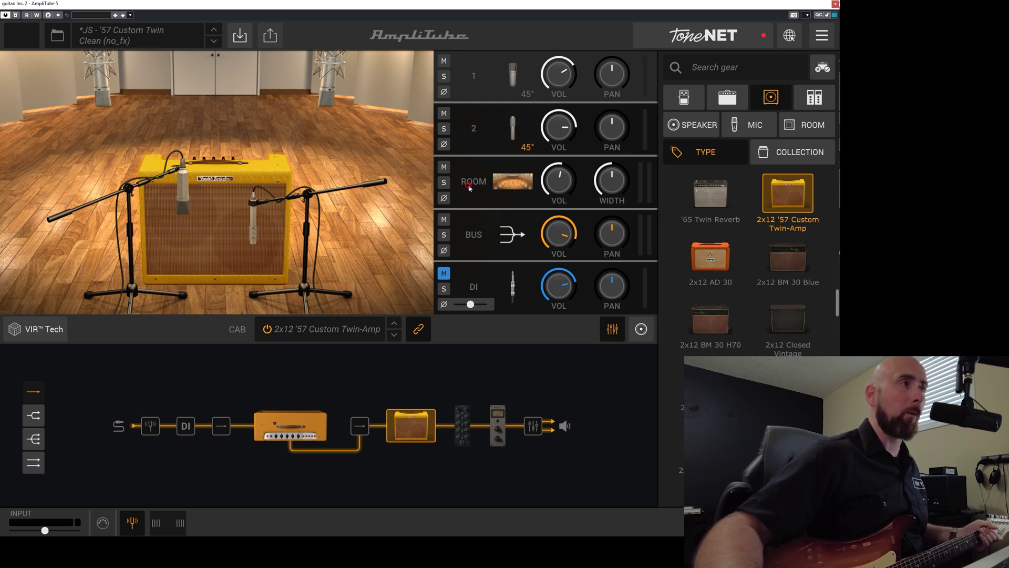
click(333, 101)
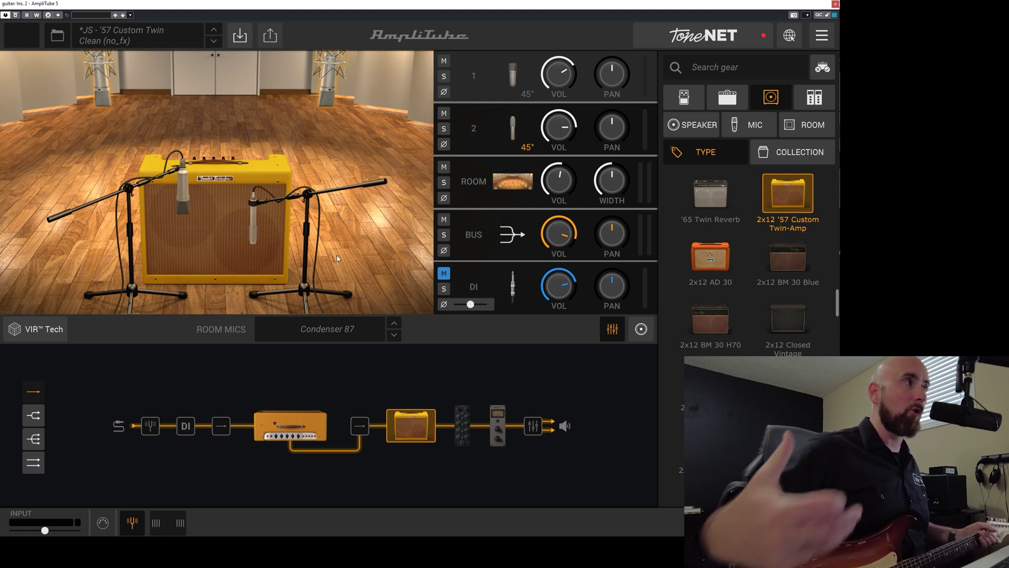
click(255, 236)
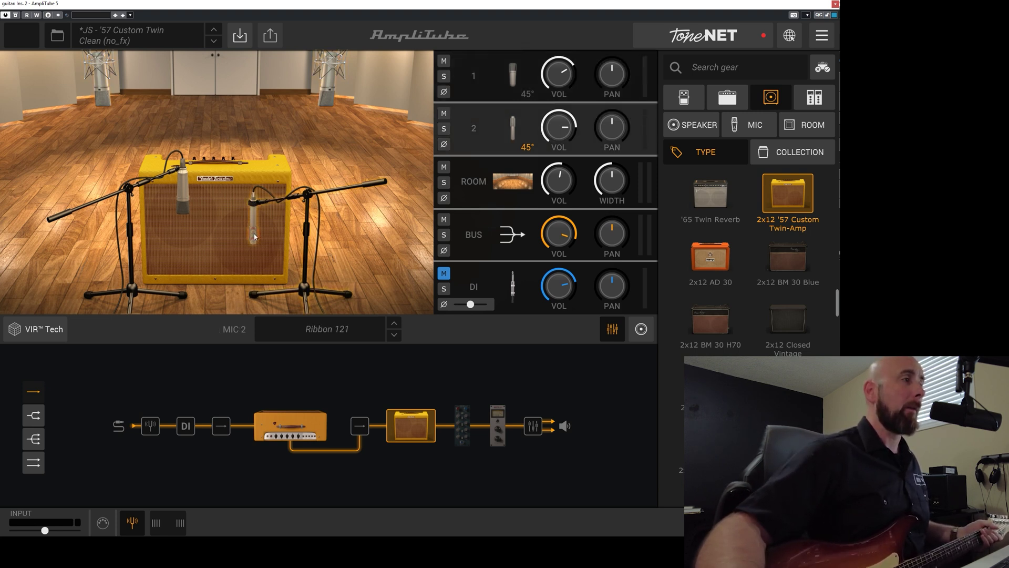
Inspect the VIR placement of mic 2 and mic 1 in front of the speaker.
click(37, 336)
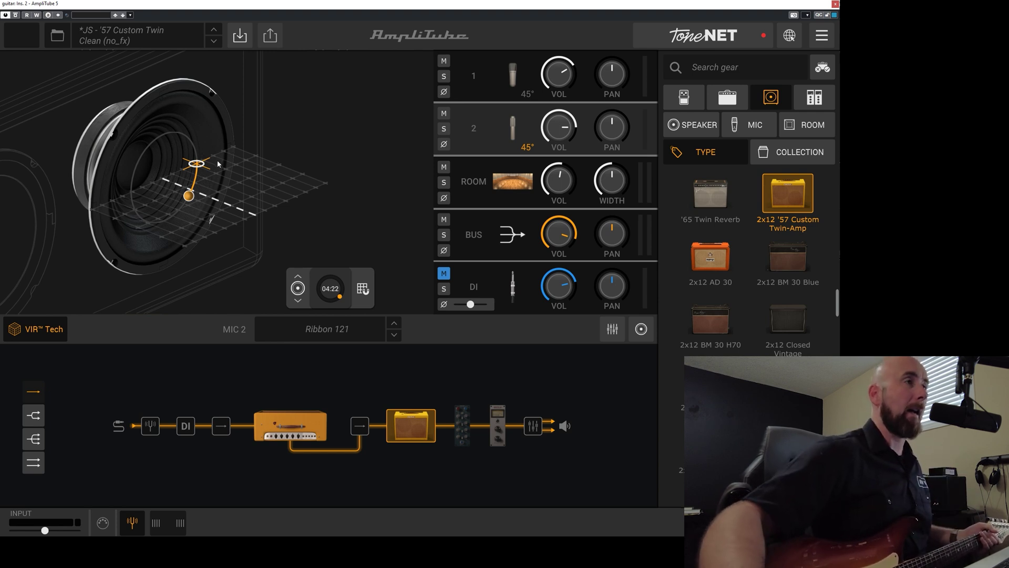
click(490, 94)
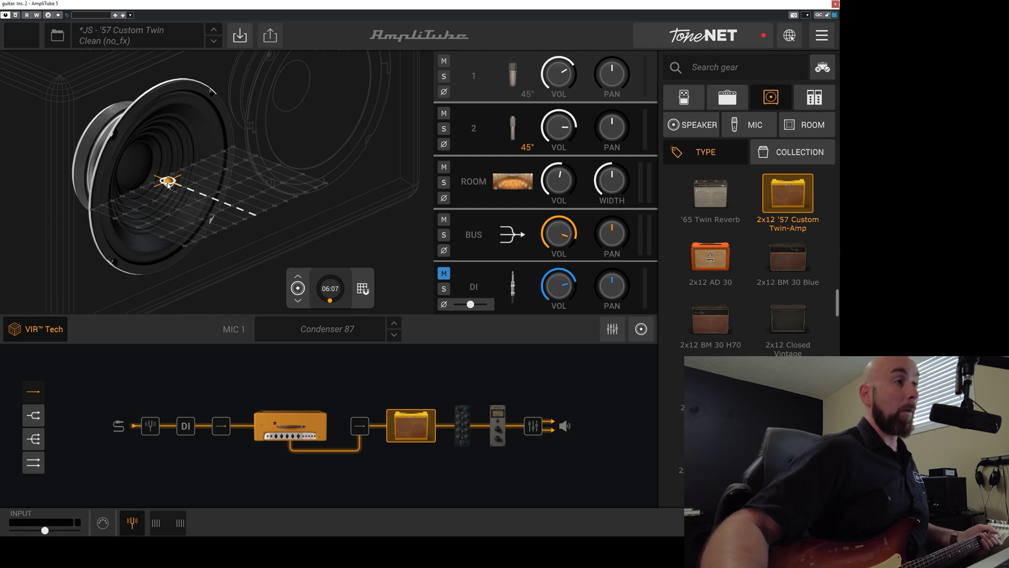
Mute the room channel and isolate mic 2 and mic 1 in turn, leaving both close mics unmuted.
click(444, 167)
click(444, 61)
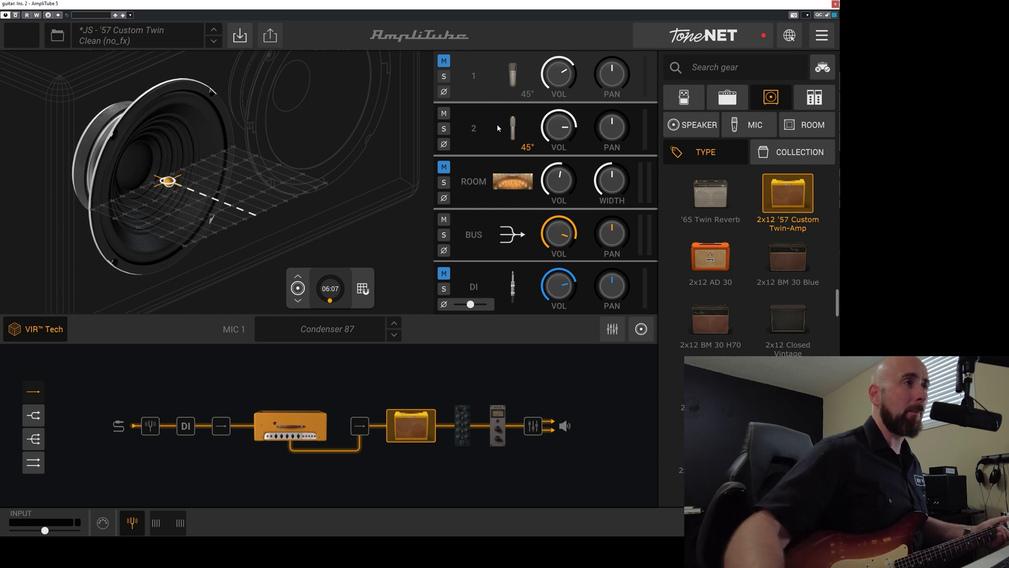
click(444, 113)
click(444, 61)
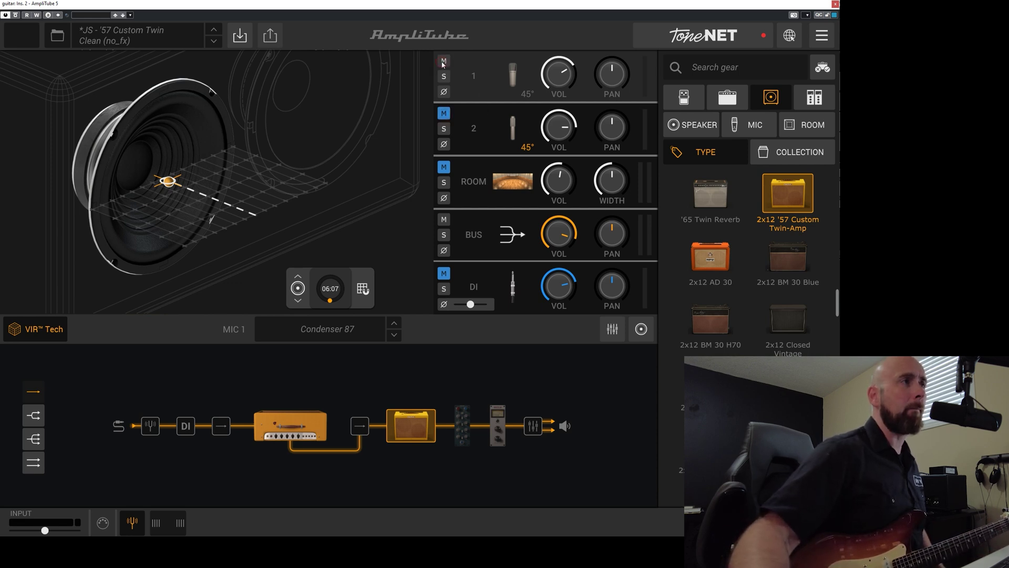
click(446, 114)
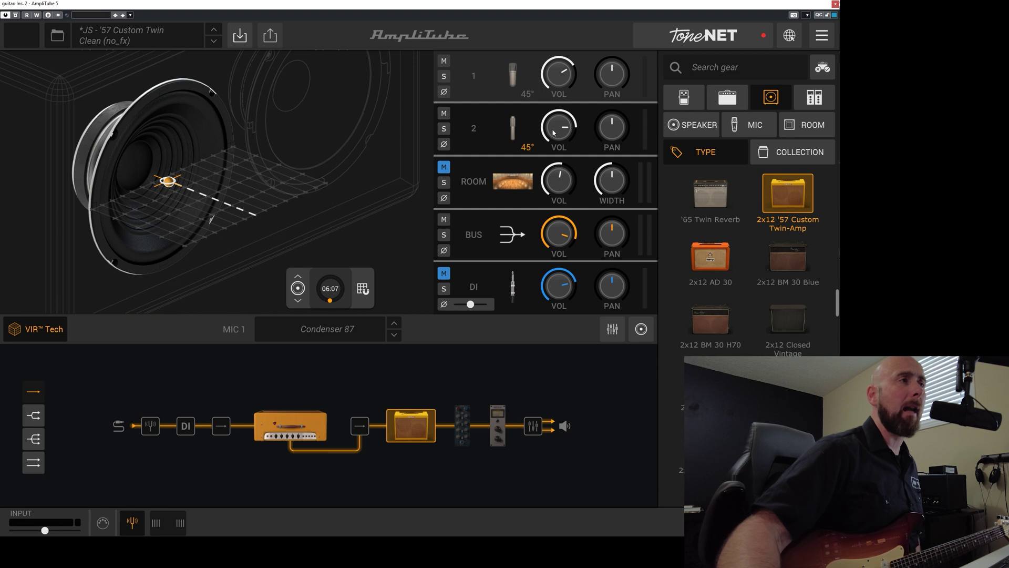
Check the volumes of mics 2 and 1 and mic 2's placement, and return to the cabinet view with its mixer.
mouse_move(553, 133)
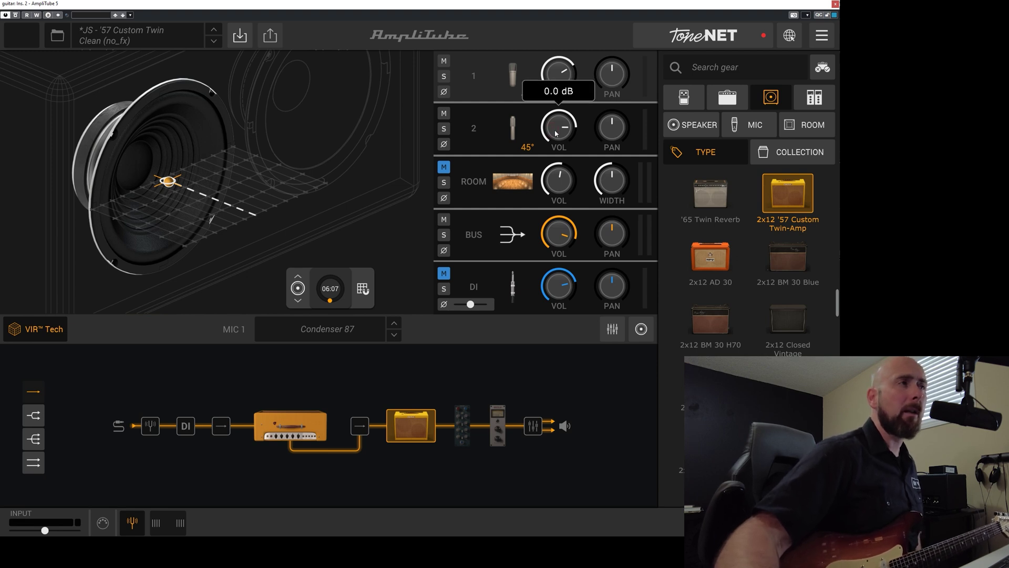
mouse_move(561, 77)
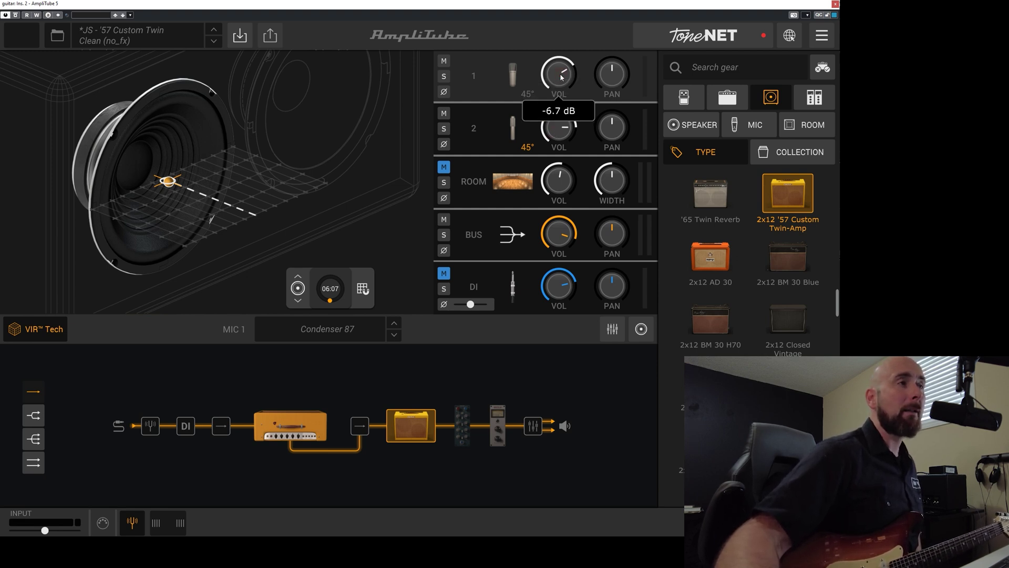
click(485, 116)
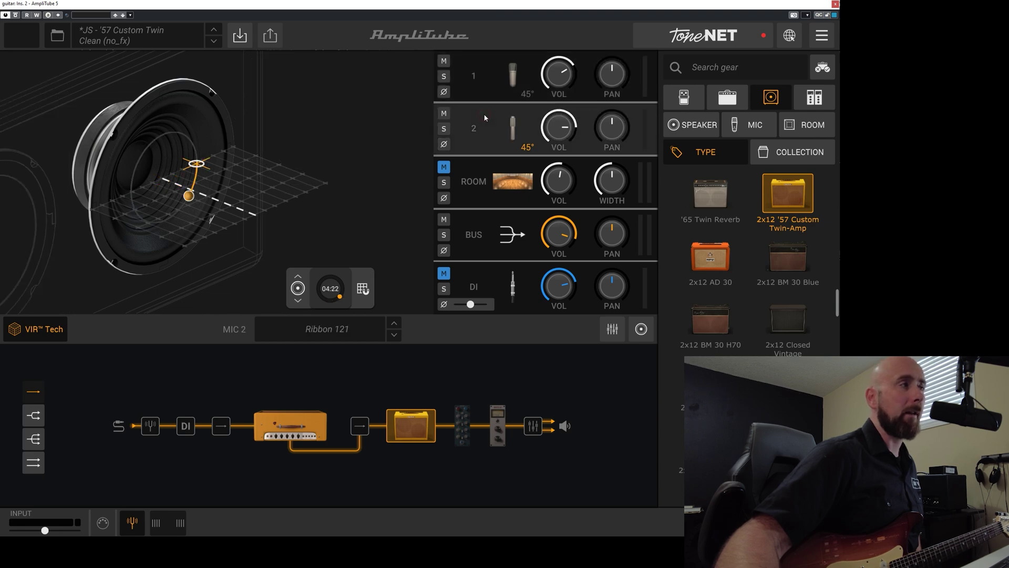
click(47, 330)
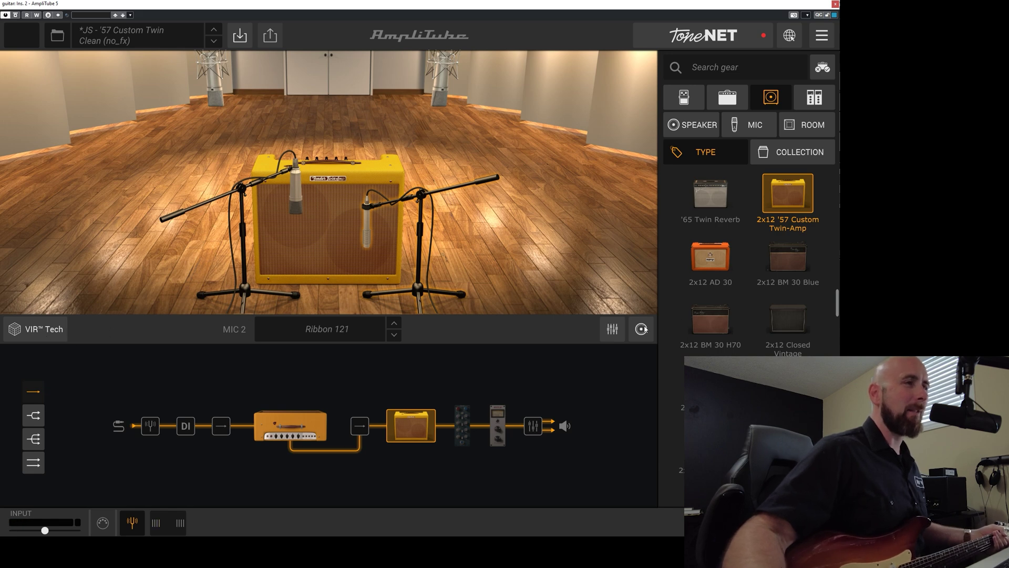
click(613, 329)
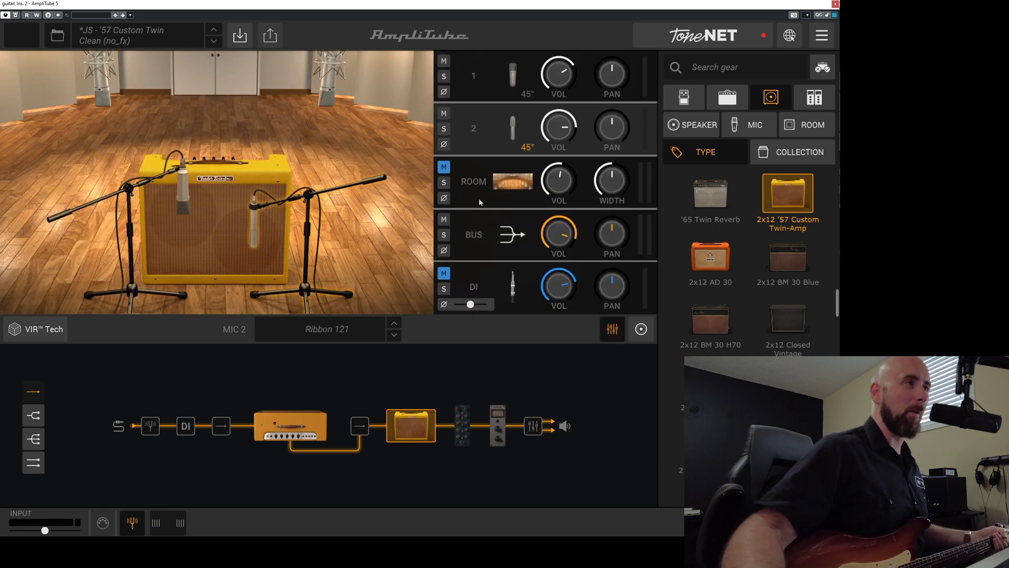
Solo and unmute the room channel to hear it alone, and release the solo so it blends with both close mics.
click(444, 183)
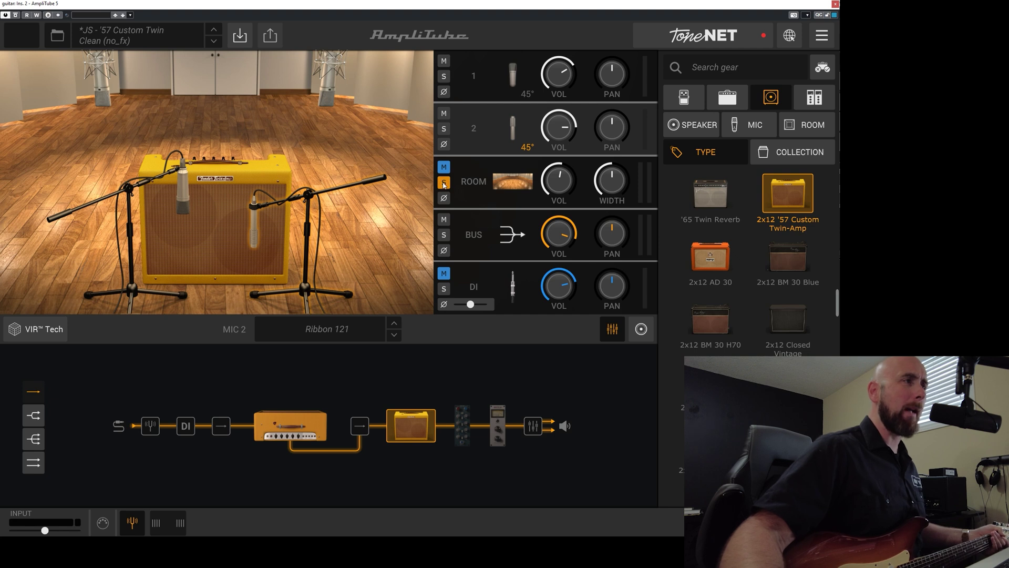
click(444, 168)
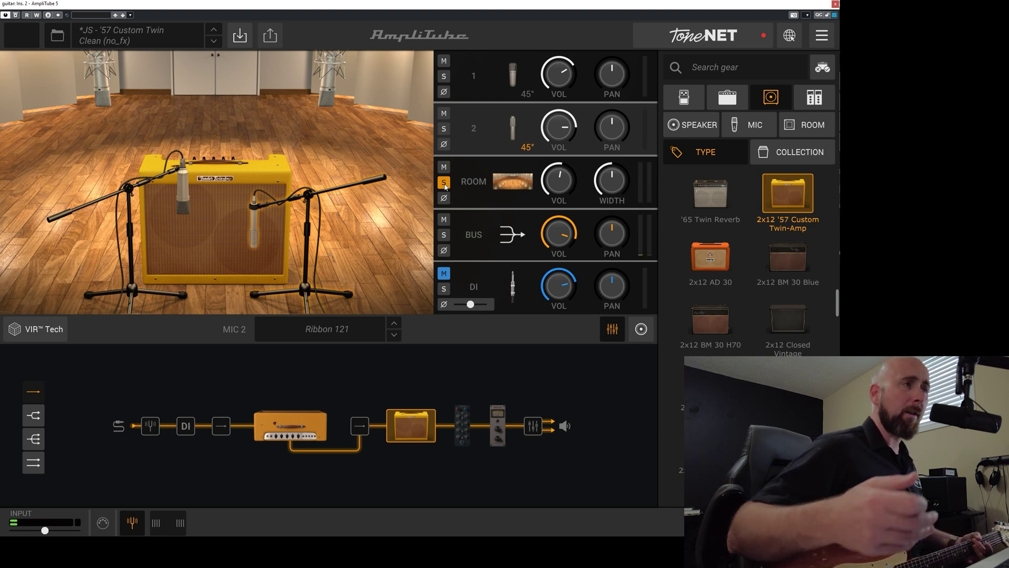
click(445, 185)
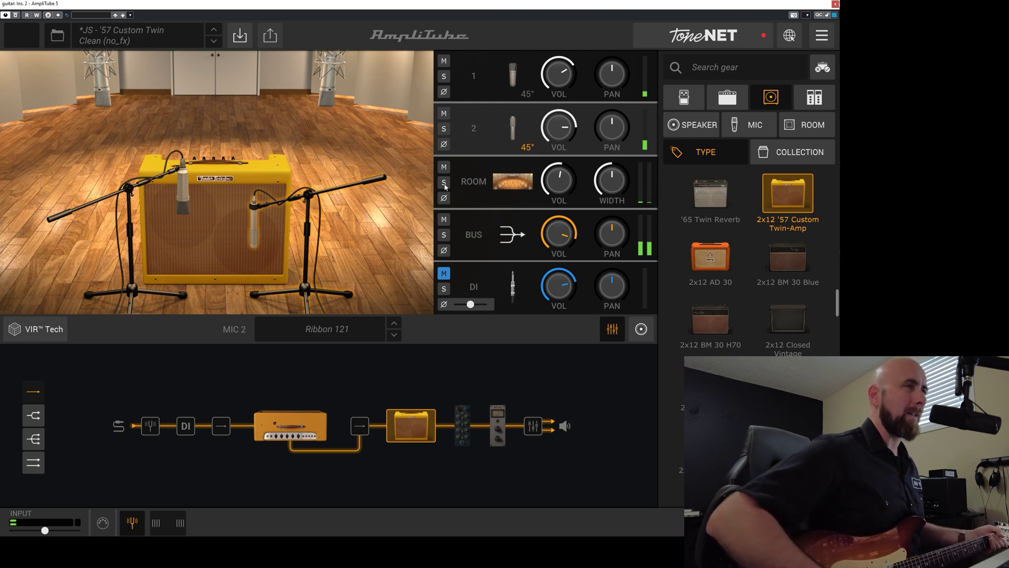
Show the '57 Custom Twin-Amp and compare its Normal input channel with the Bright one, ending on Bright.
click(306, 433)
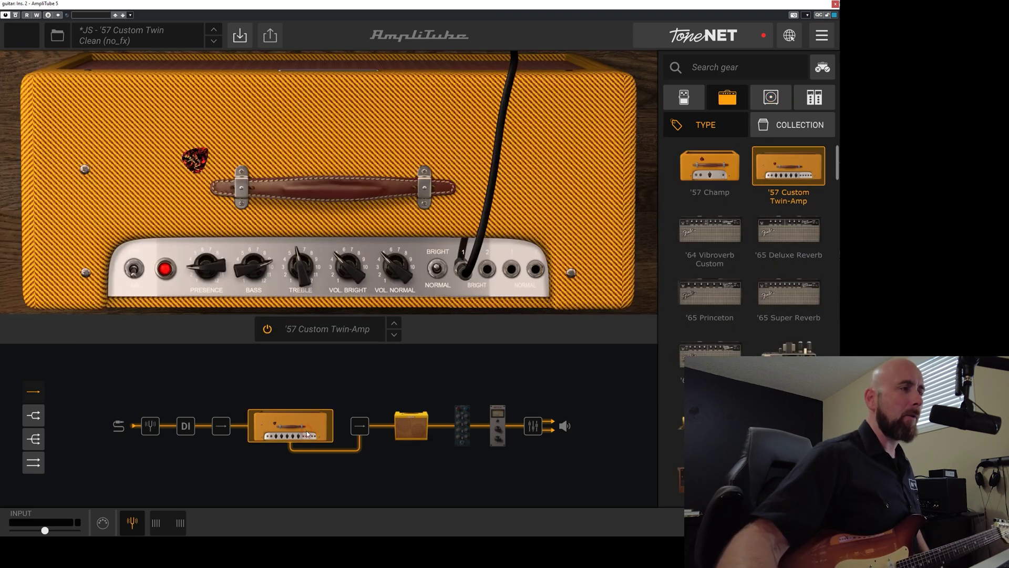
click(437, 271)
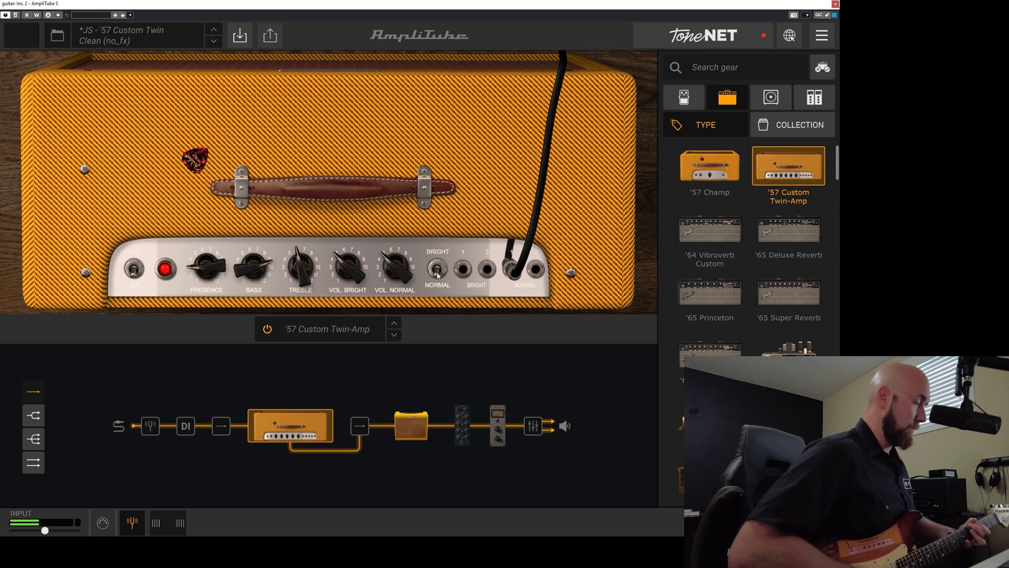
click(438, 271)
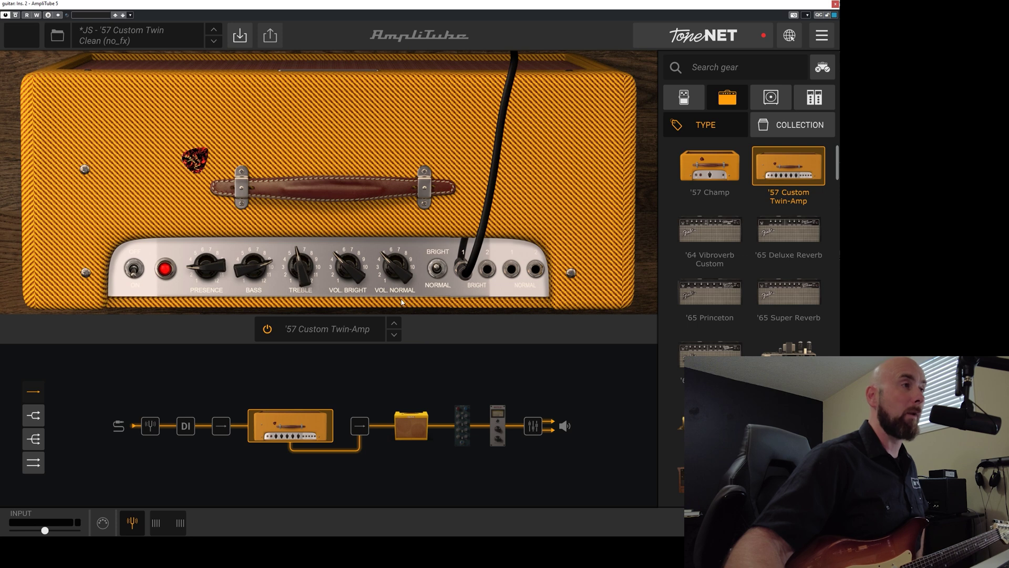
Power on the rack holding the EQ-81 and White 2A with the EQ-81 enabled, and compare the rack off and on, leaving it on.
click(467, 431)
click(496, 431)
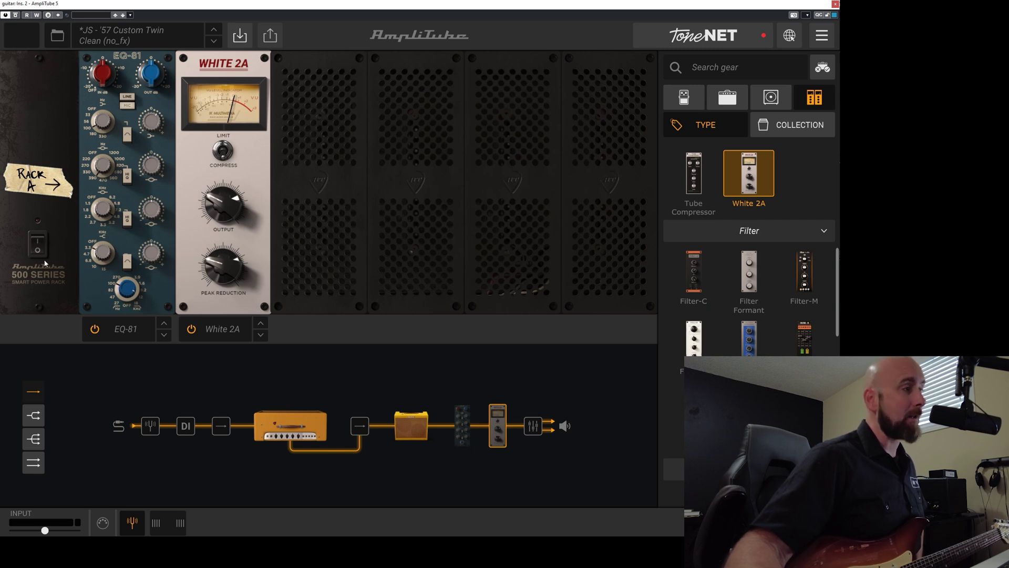
click(44, 244)
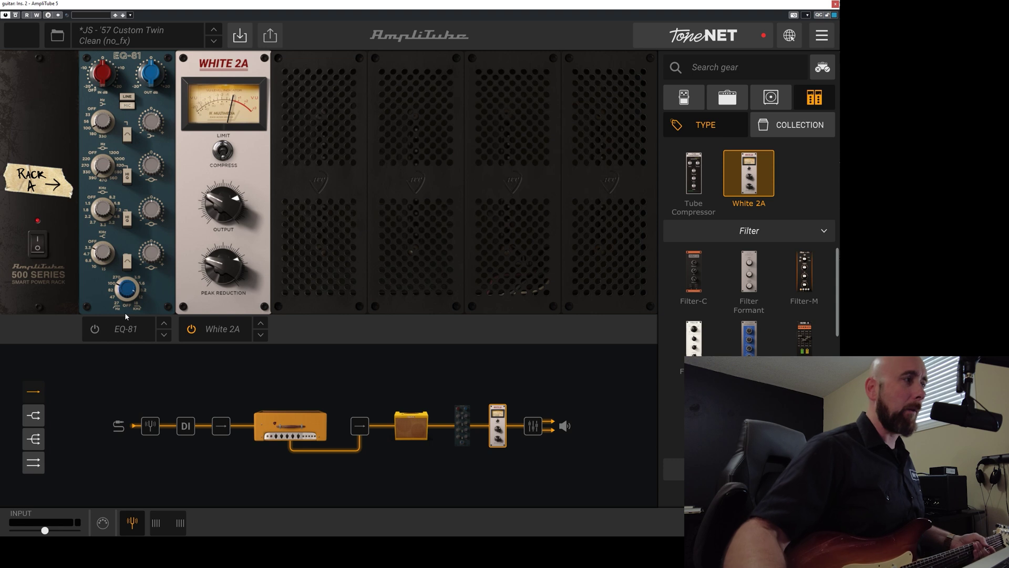
click(96, 329)
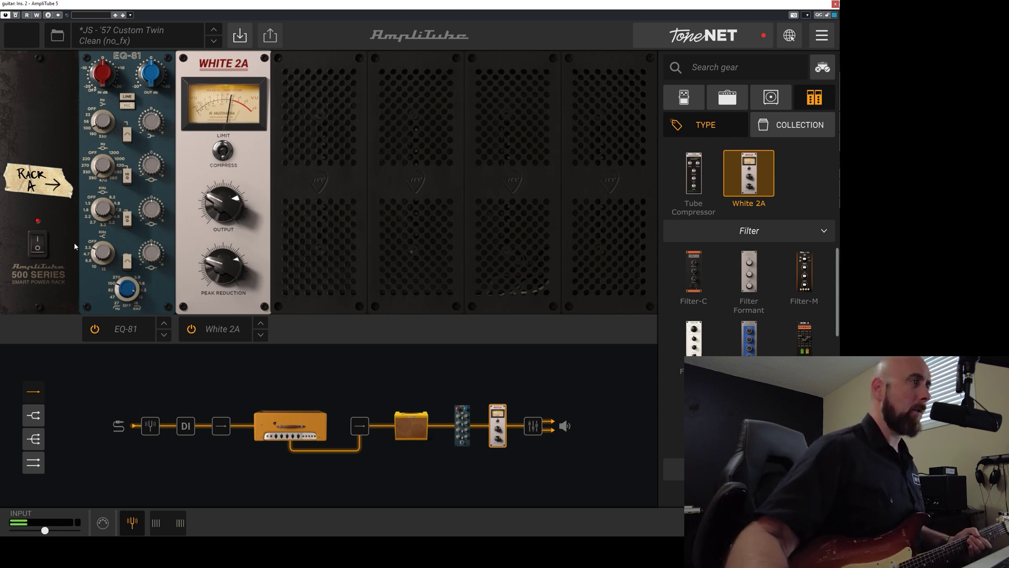
click(38, 251)
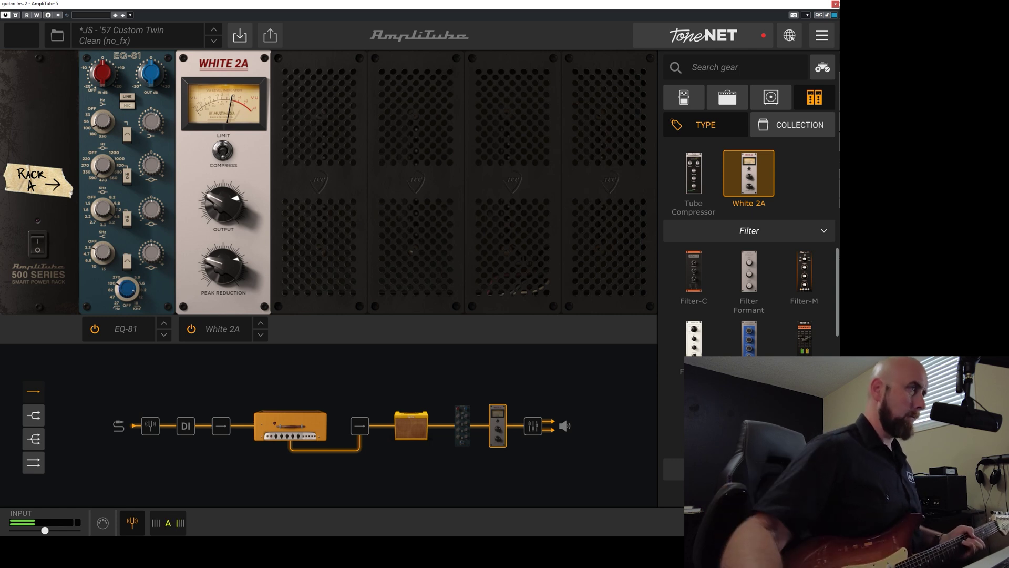
click(45, 243)
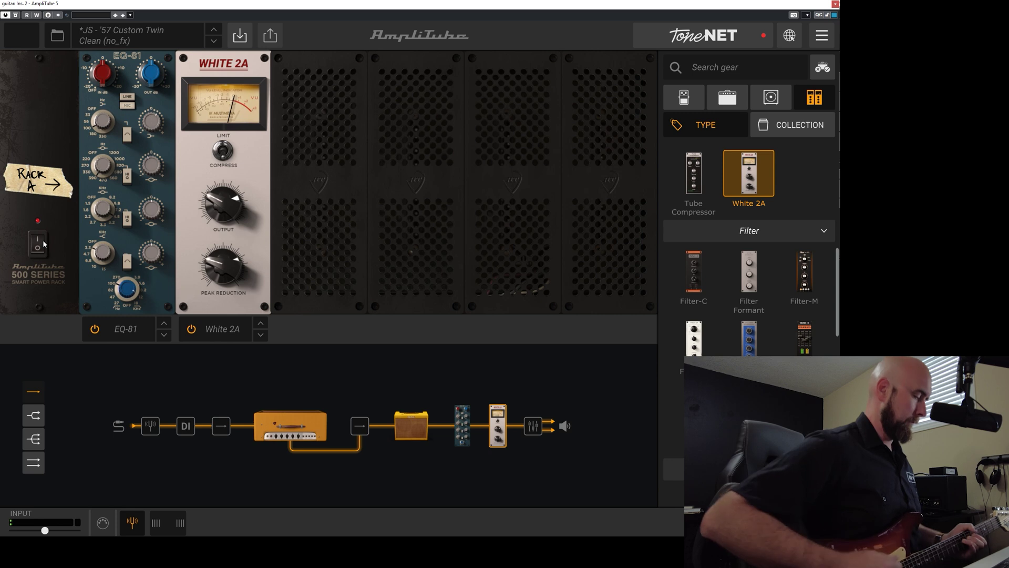